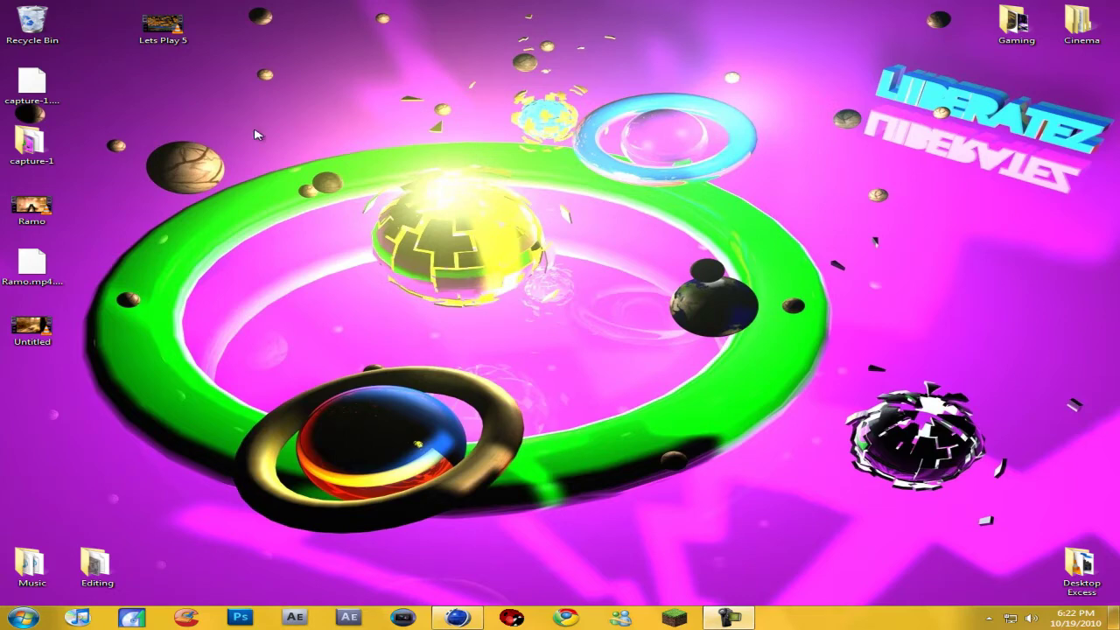
# Step: Restore the Cinema 4D window showing the empty Untitled 1 scene over the desktop
pyautogui.moveTo(337, 114); pyautogui.dragTo(575, 205)
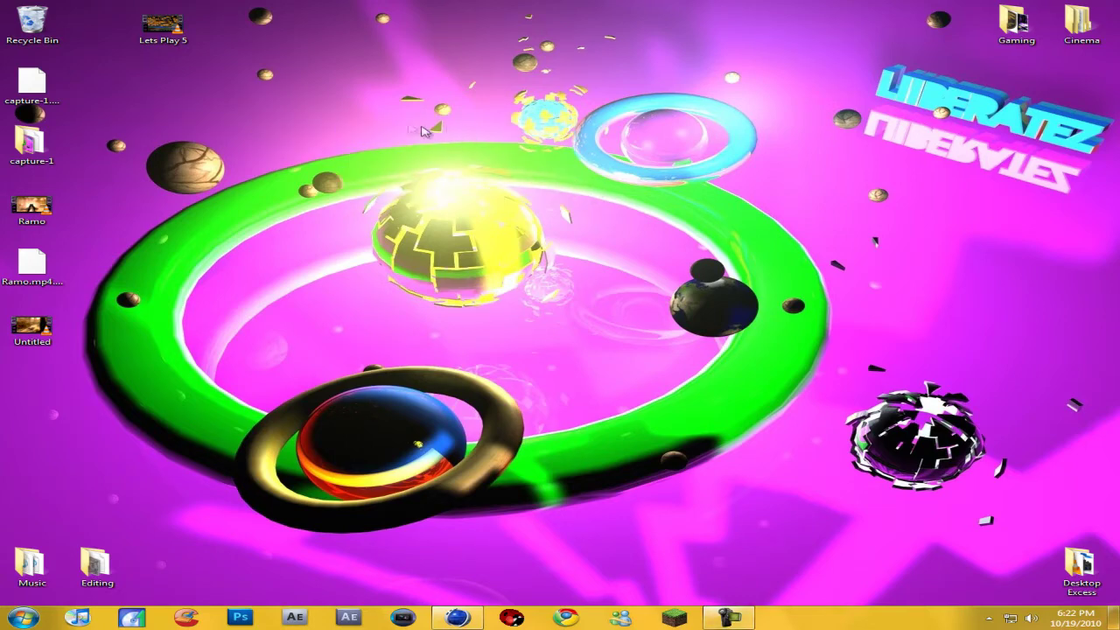
pyautogui.moveTo(395, 70)
pyautogui.mouseDown(button='right')
pyautogui.moveTo(415, 125)
pyautogui.moveTo(395, 71)
pyautogui.mouseUp(button='right')
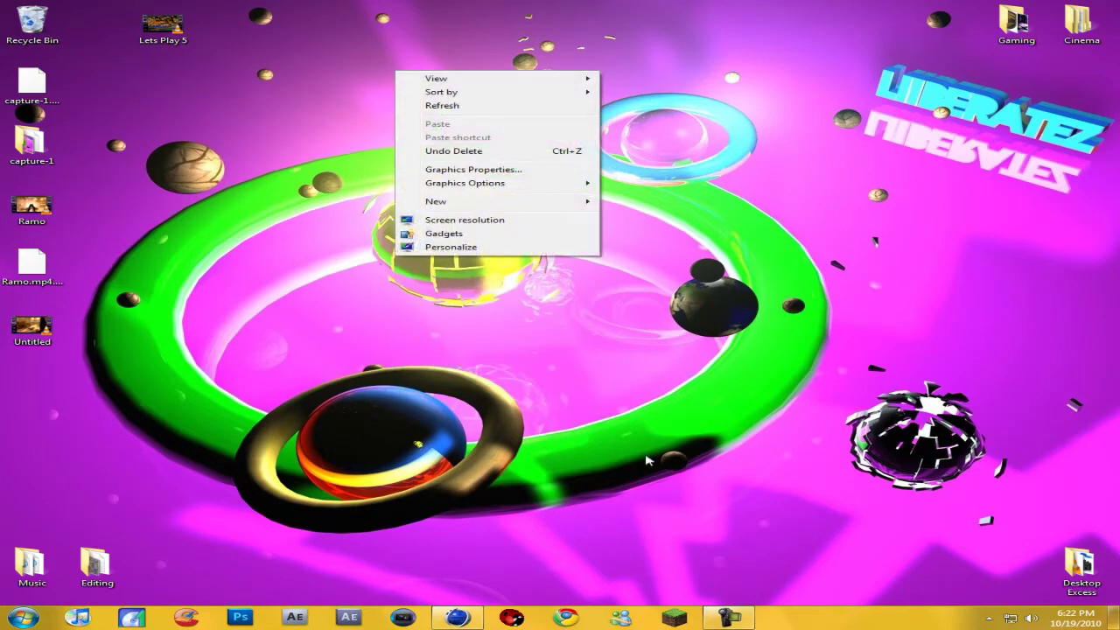
pyautogui.click(616, 494)
pyautogui.click(457, 618)
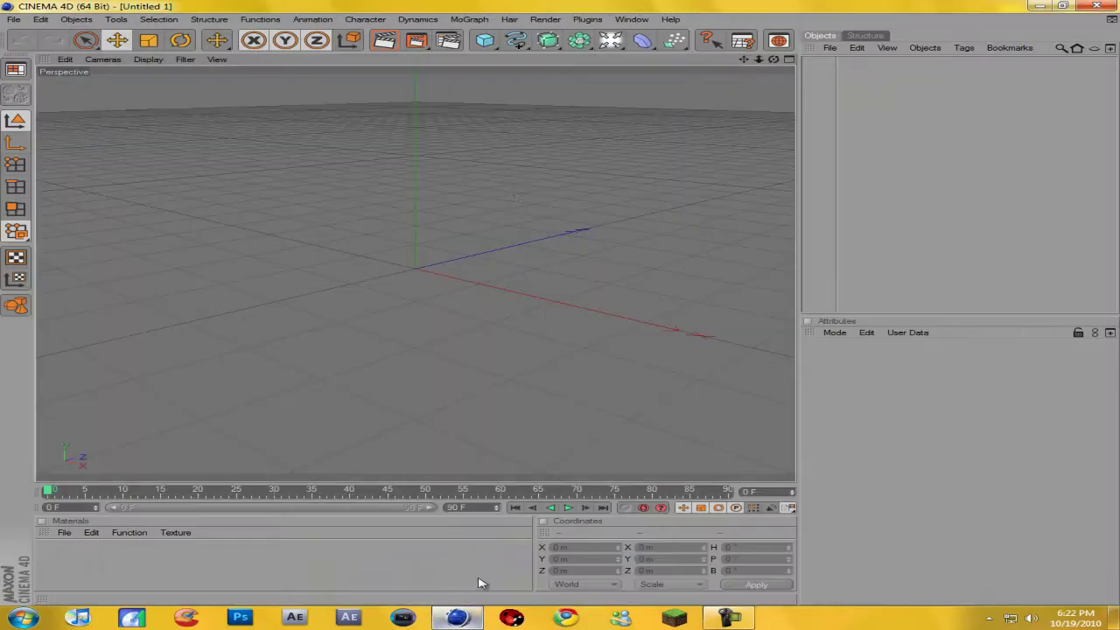
pyautogui.click(1041, 6)
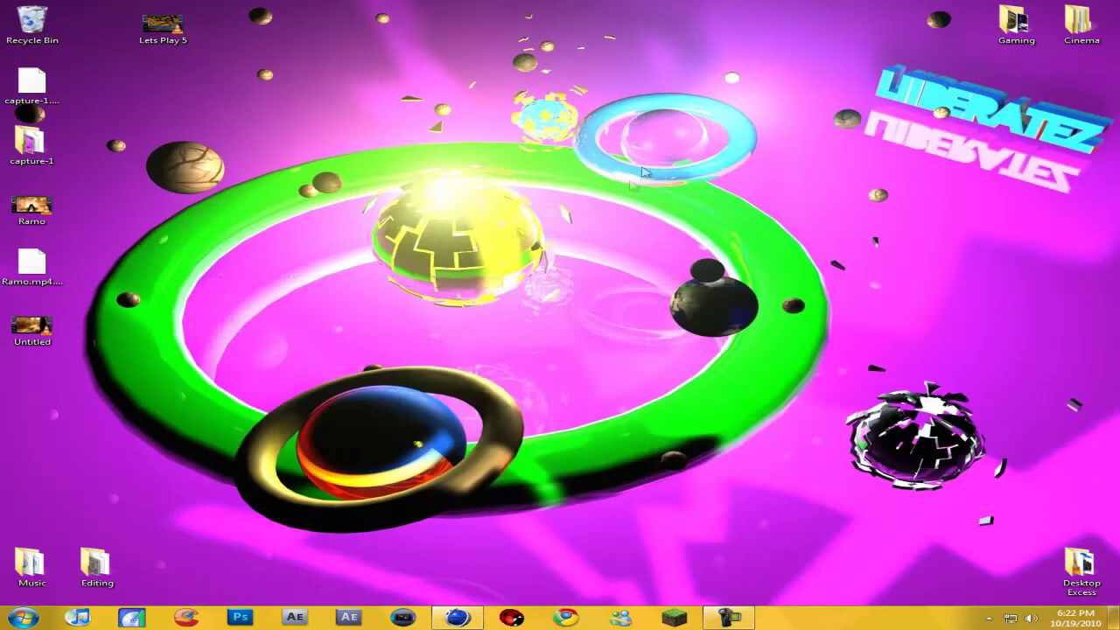
pyautogui.click(457, 618)
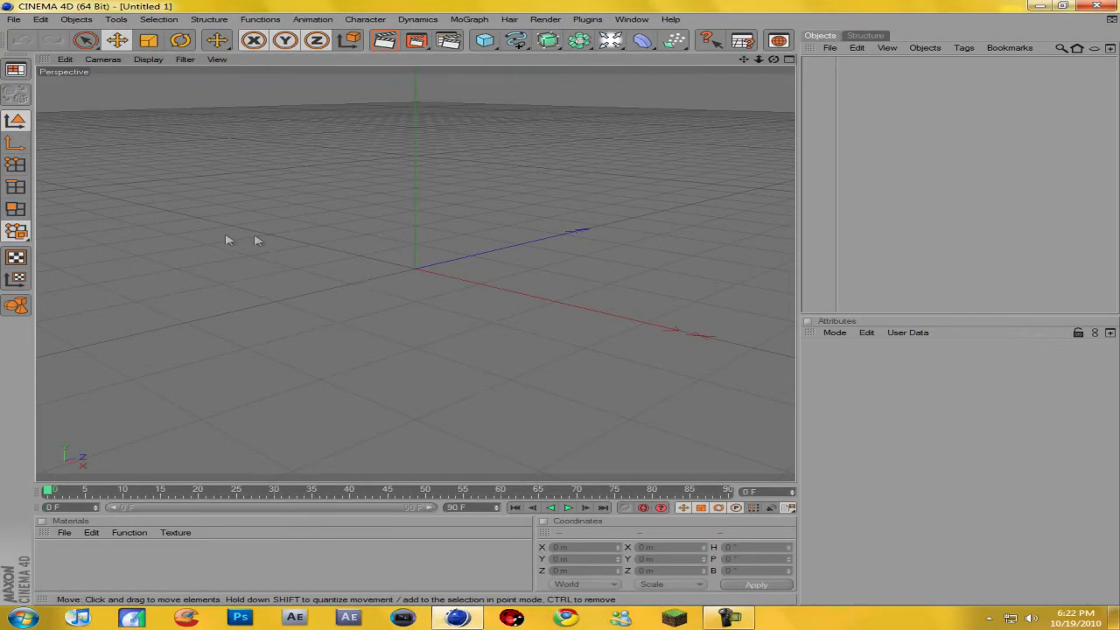
# Step: Add a sphere primitive, raise it above the ground plane, and set its Segments to 40
pyautogui.click(484, 43)
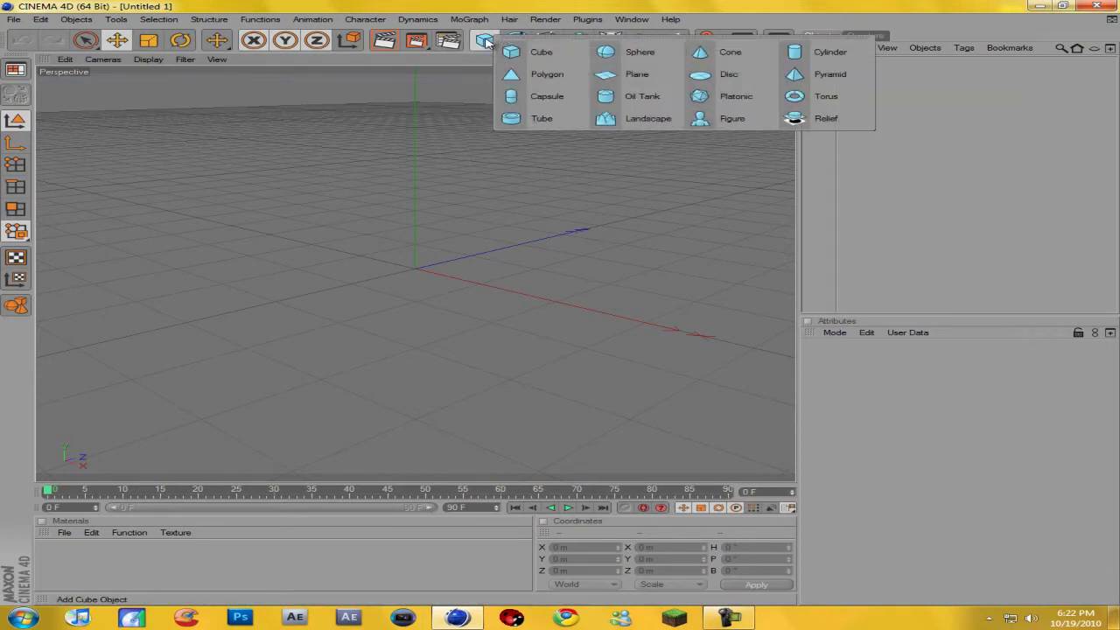
pyautogui.click(647, 55)
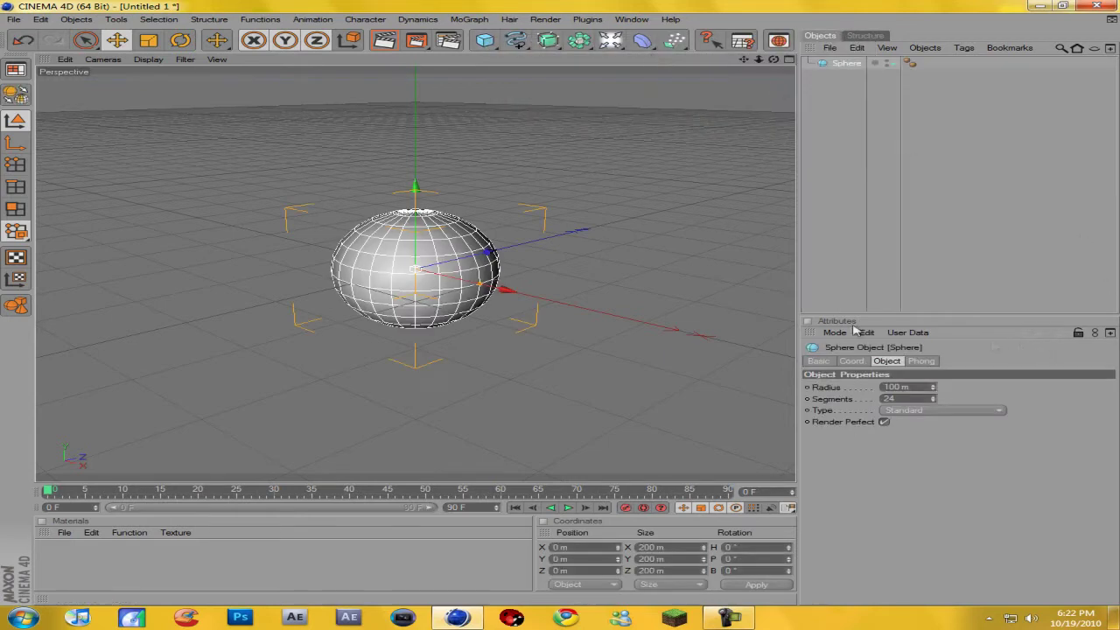
pyautogui.moveTo(570, 277); pyautogui.dragTo(563, 315)
pyautogui.doubleClick(908, 388)
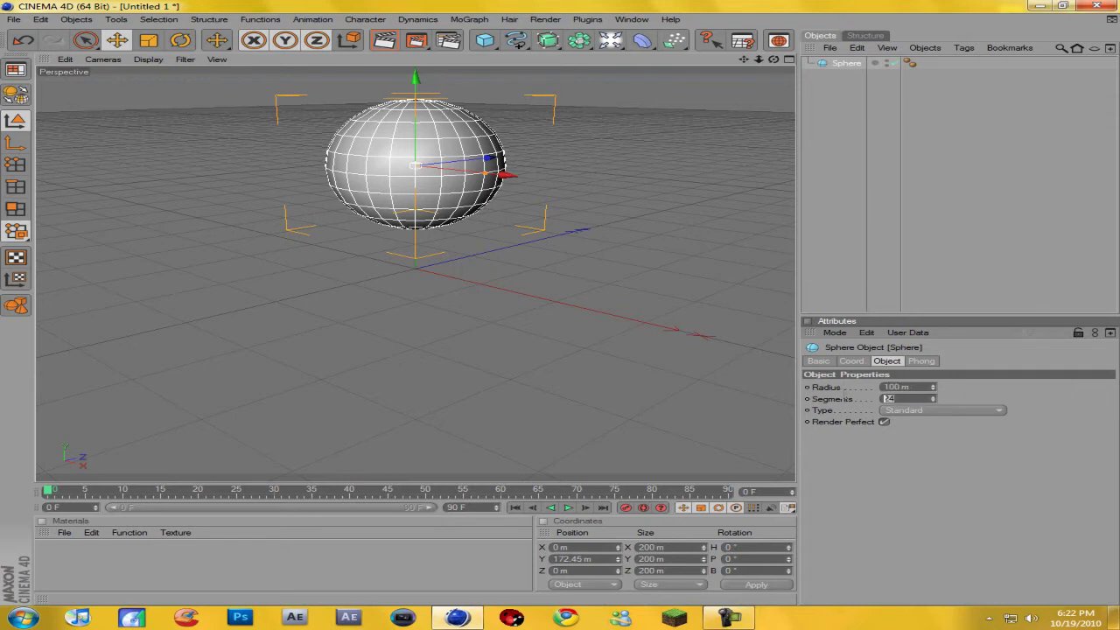
pyautogui.write('40')
pyautogui.press('Return')
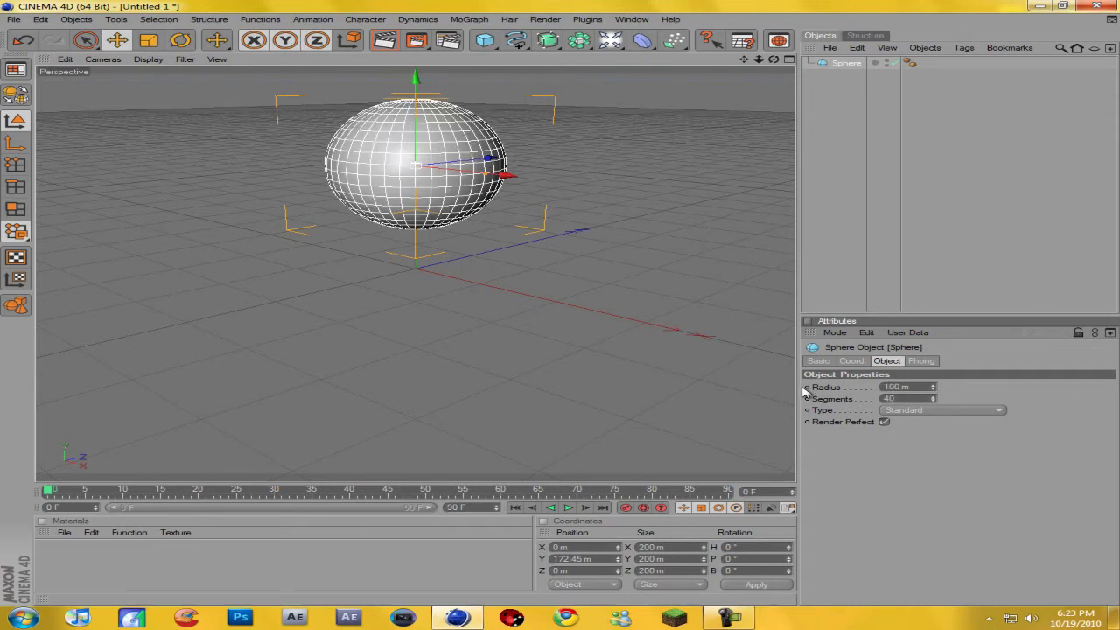
# Step: Make the sphere an editable polygon object with C and reselect it
pyautogui.press('c')
pyautogui.rightClick(846, 68)
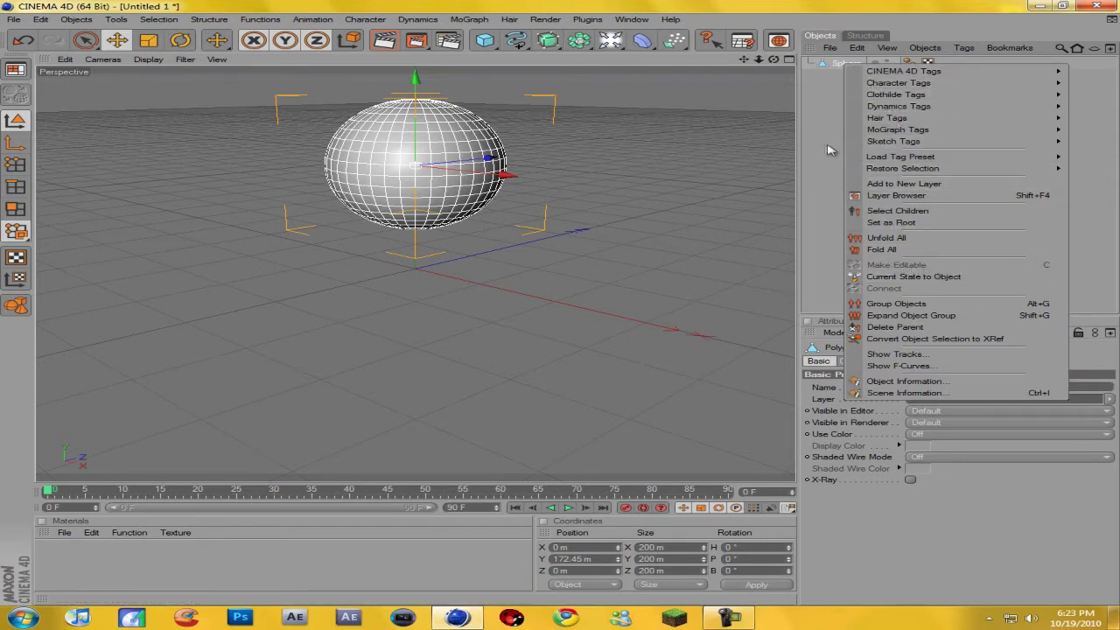
pyautogui.click(700, 100)
pyautogui.click(847, 63)
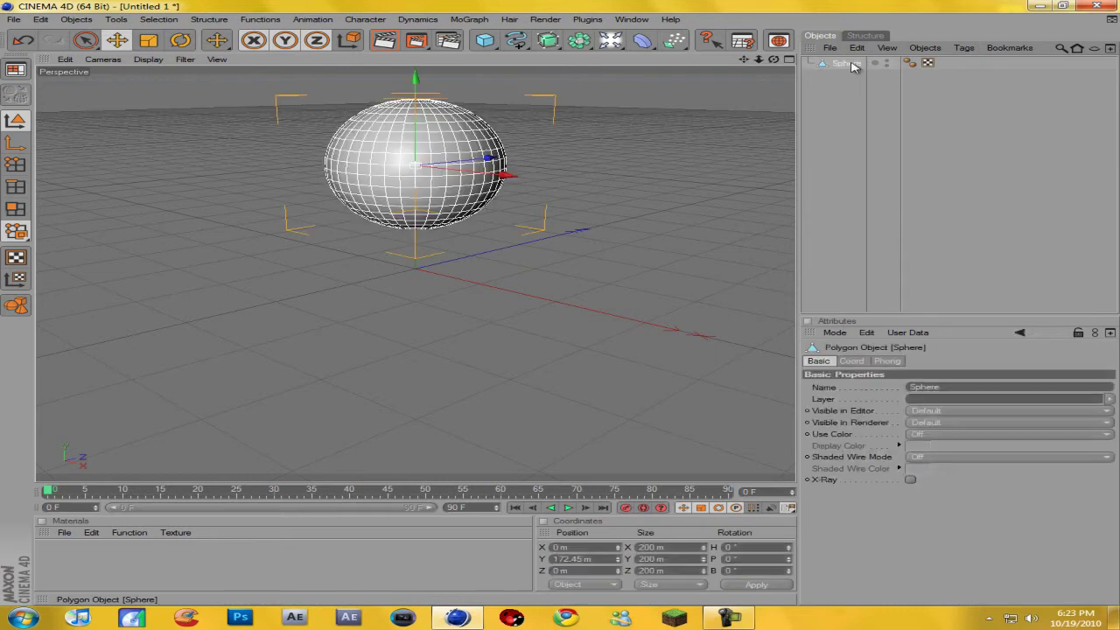
# Step: Switch to Polygon mode and select all of the sphere's polygons
pyautogui.click(16, 208)
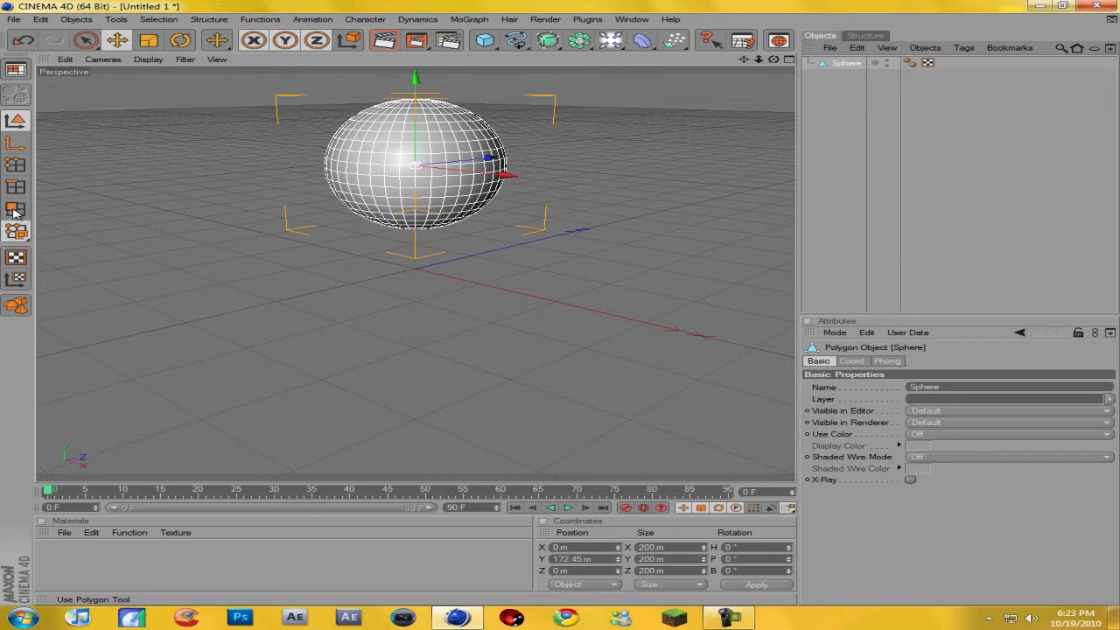
pyautogui.click(16, 210)
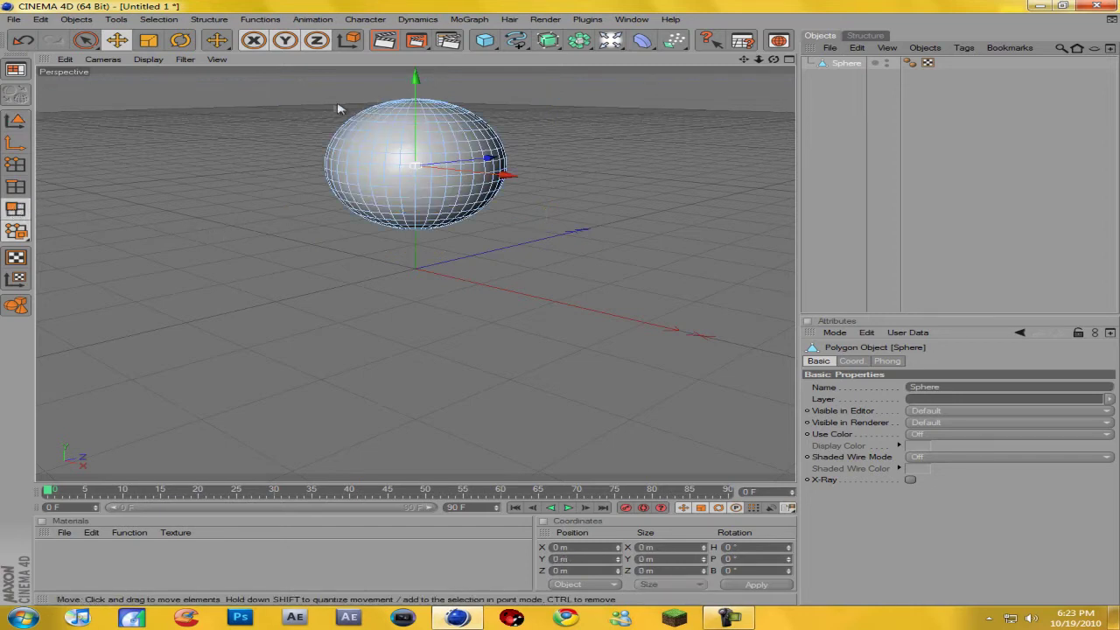
pyautogui.click(172, 21)
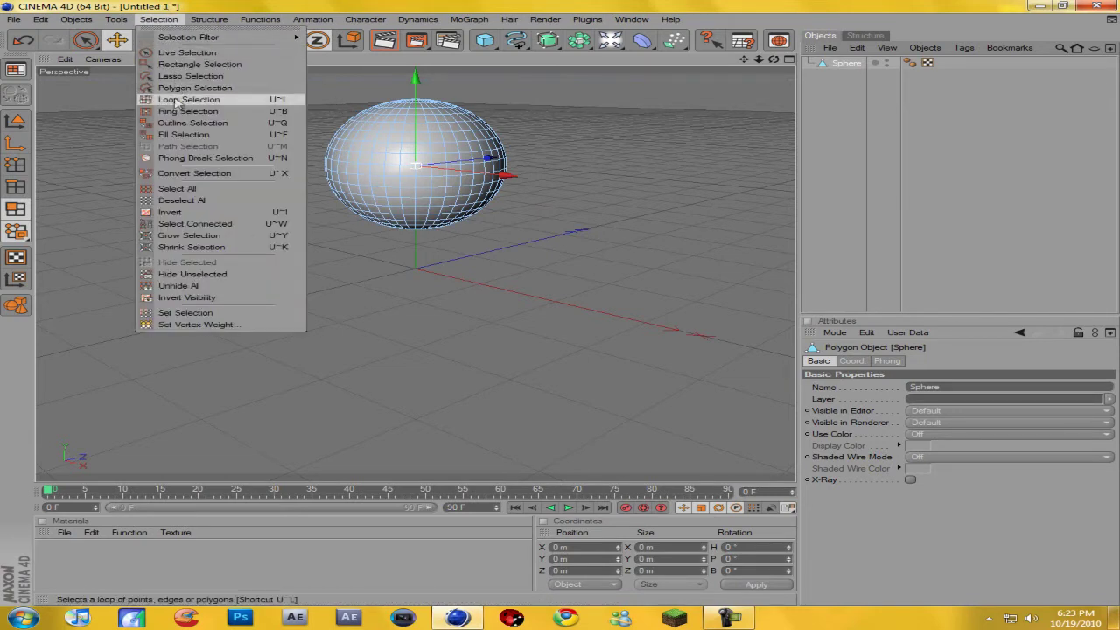
pyautogui.click(184, 99)
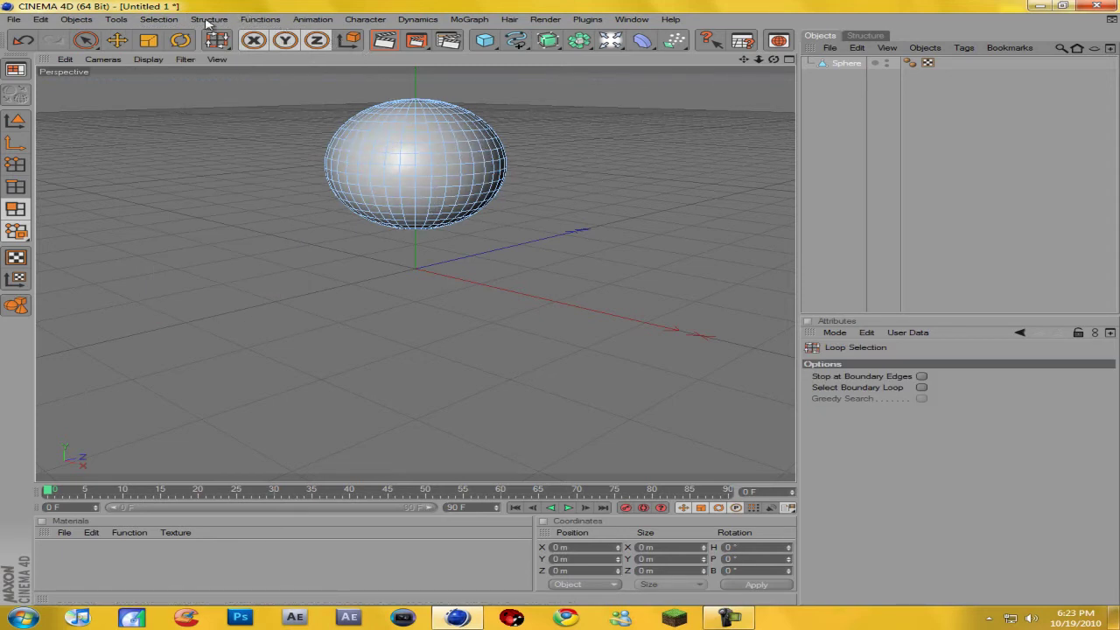
pyautogui.click(158, 20)
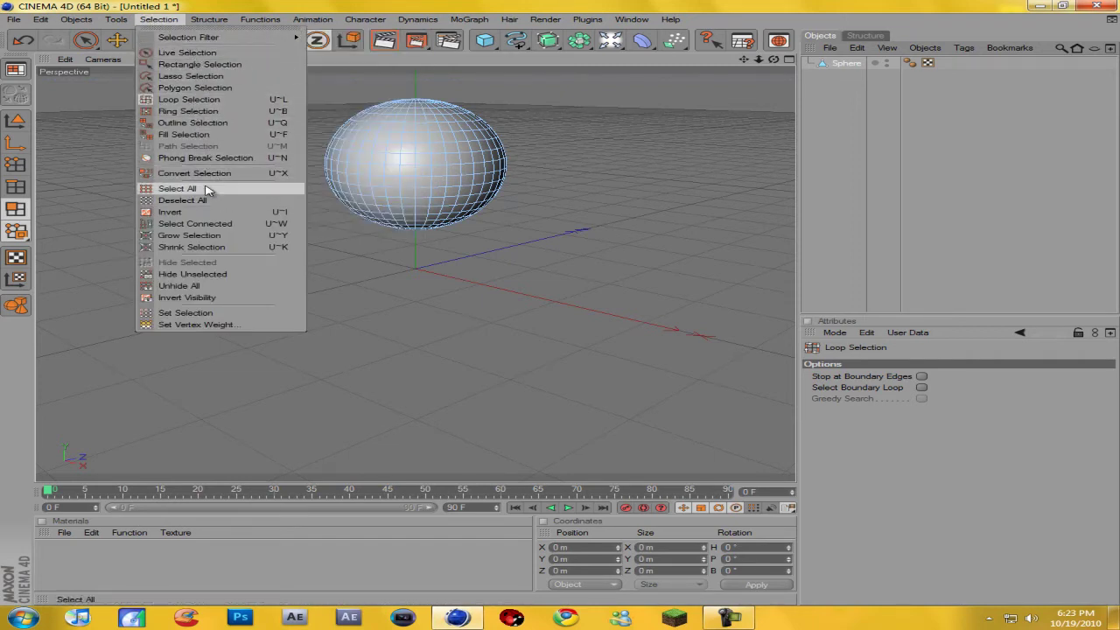
pyautogui.click(178, 188)
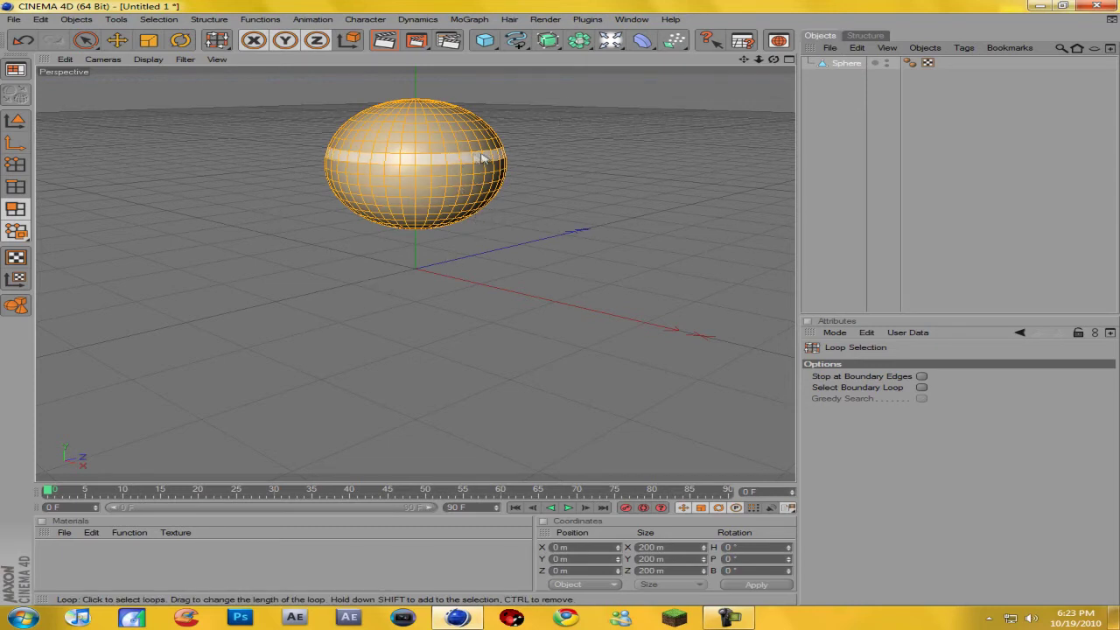
# Step: Extrude the selected polygons as separate blocks, trying offsets of 45, 40 and 90 m
pyautogui.rightClick(445, 147)
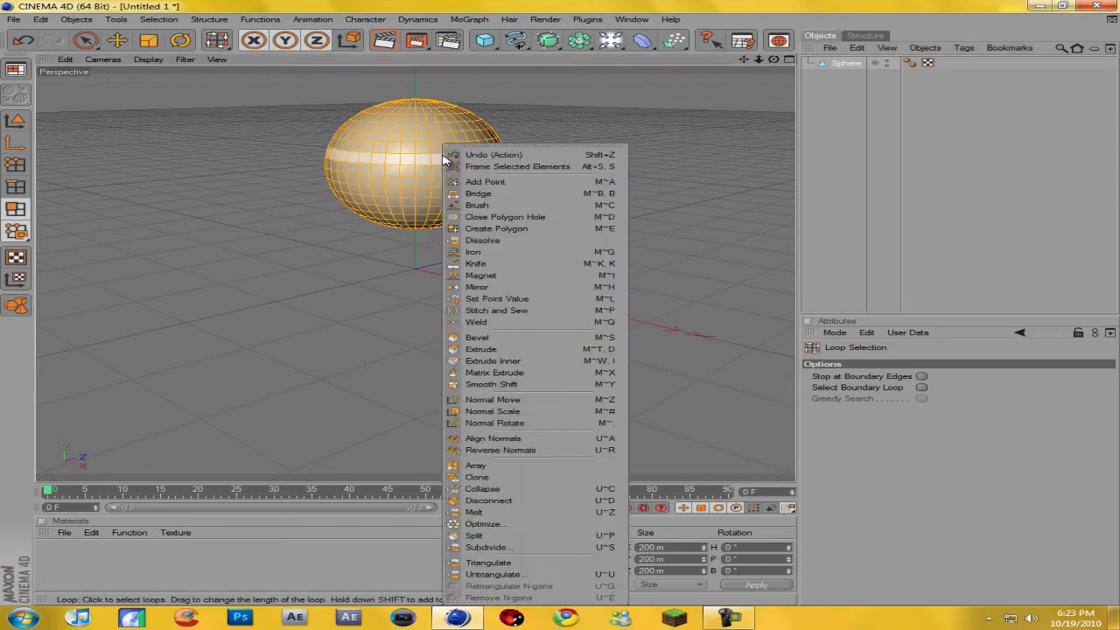
pyautogui.click(483, 349)
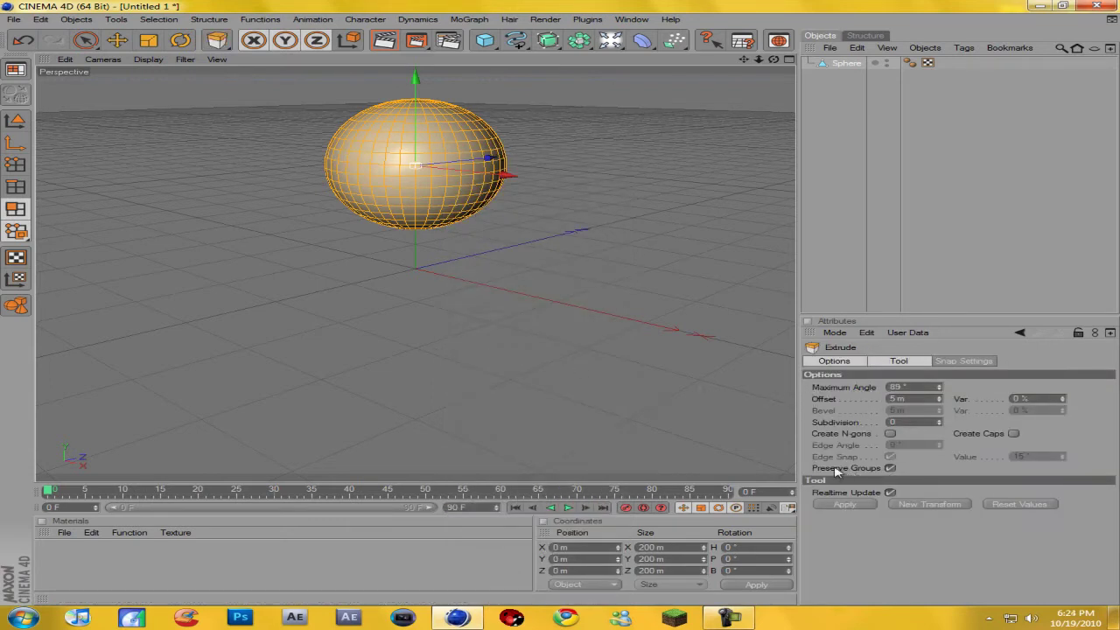
pyautogui.click(890, 468)
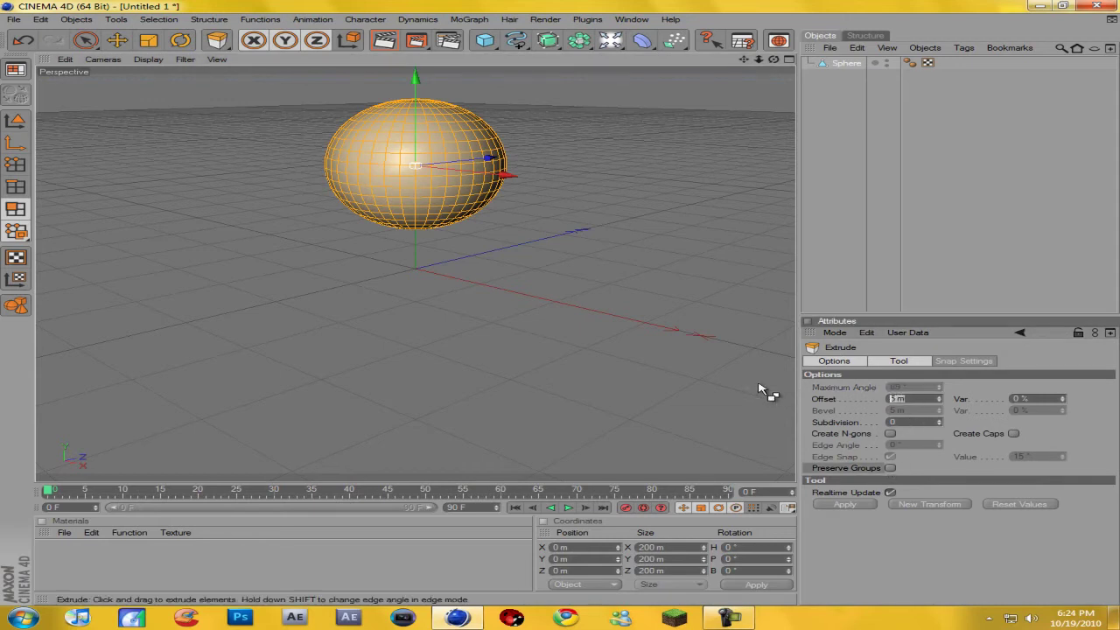
pyautogui.write('45')
pyautogui.press('Return')
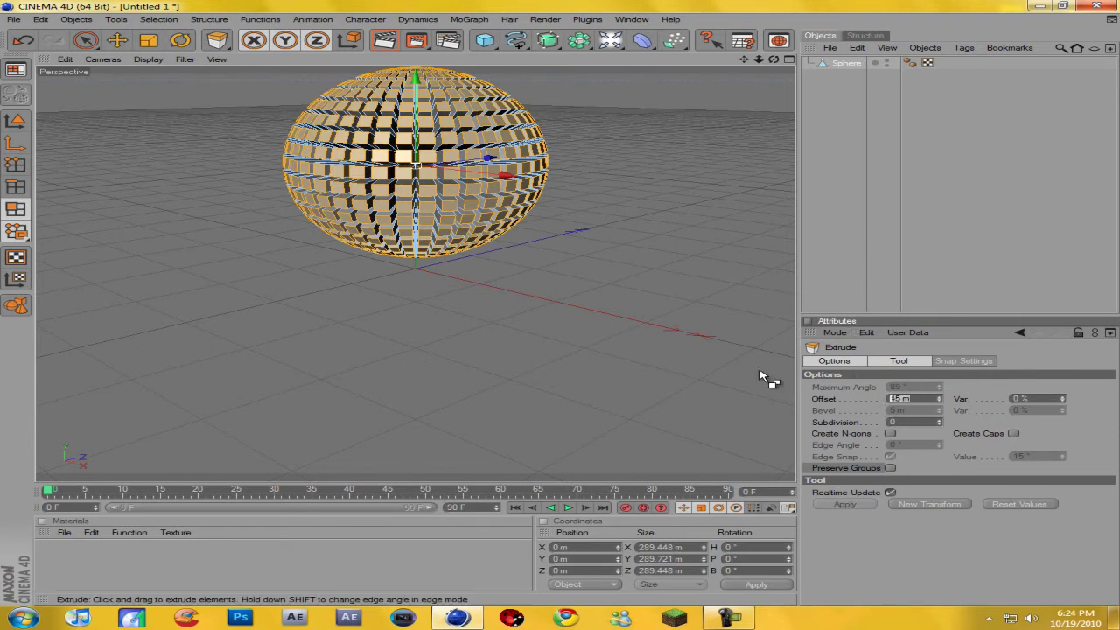
pyautogui.write('40')
pyautogui.press('Return')
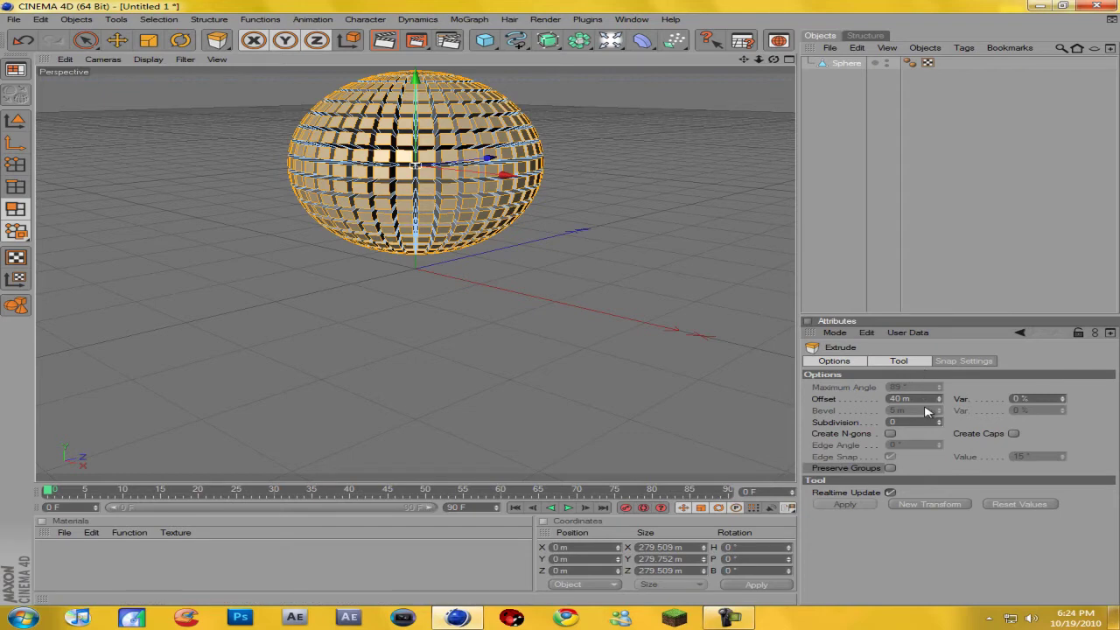
pyautogui.write('90')
pyautogui.press('Return')
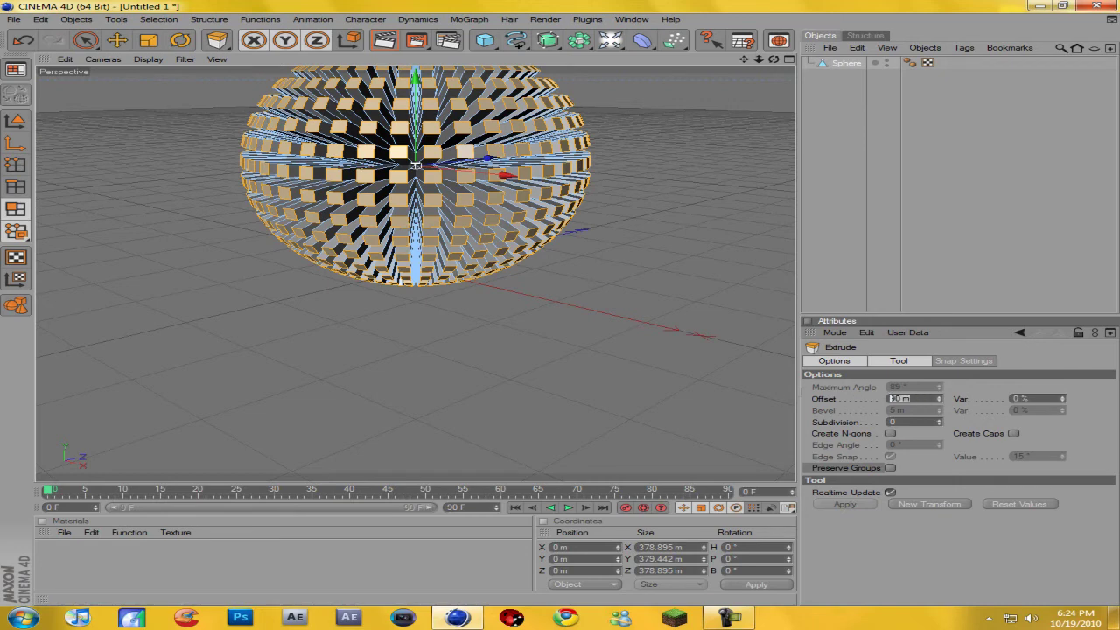
# Step: Set the extrusion offset to 35 m with a 45% random variation
pyautogui.write('35')
pyautogui.press('Return')
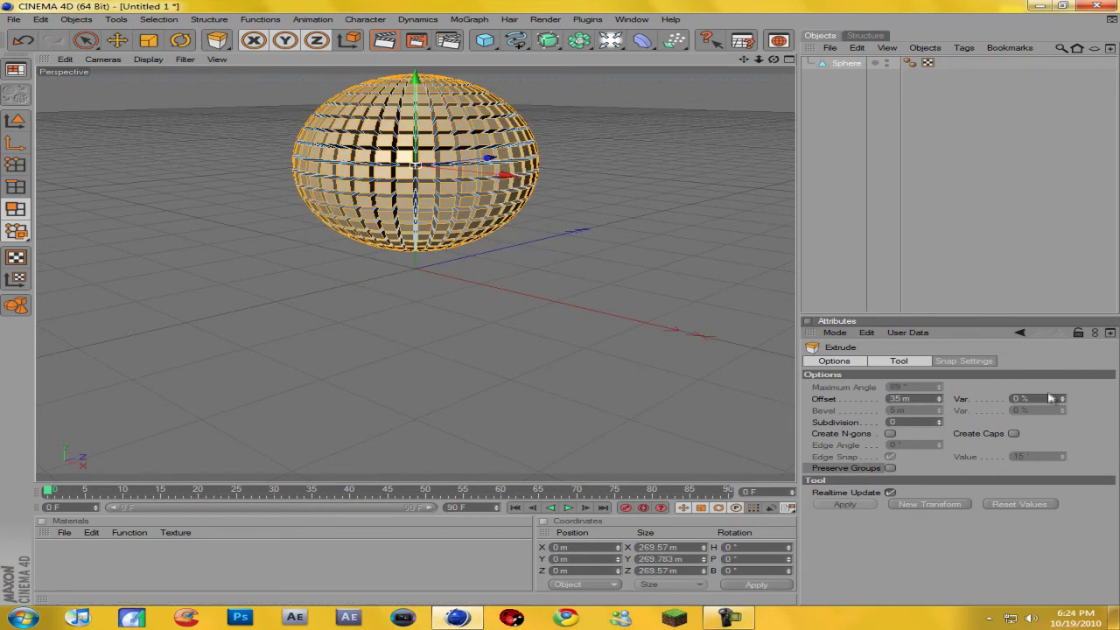
pyautogui.write('90')
pyautogui.press('Return')
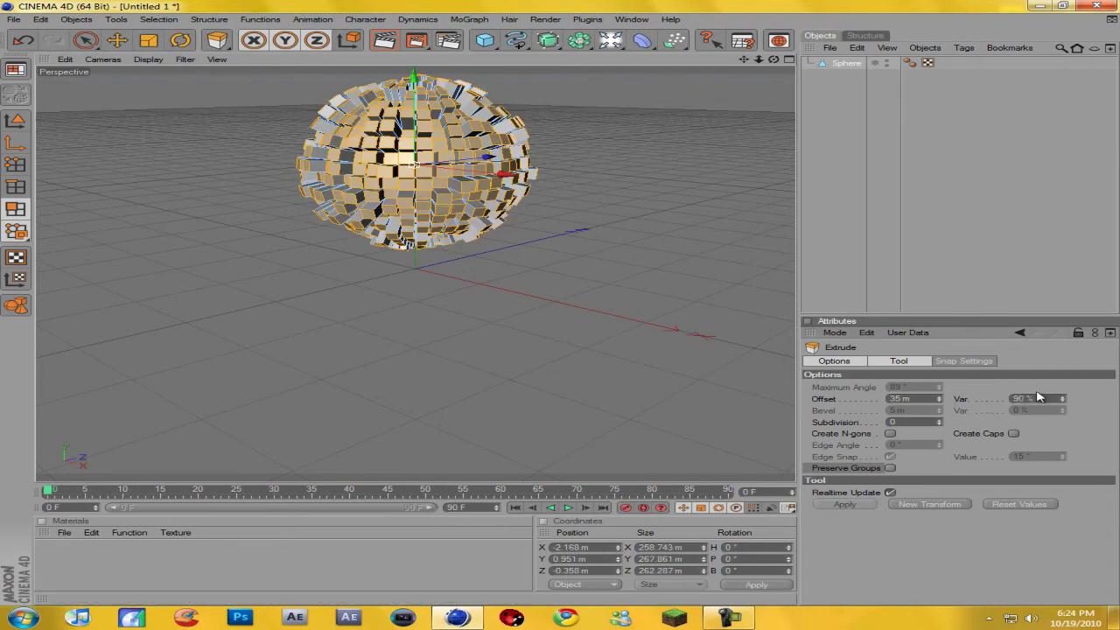
pyautogui.write('45')
pyautogui.press('Return')
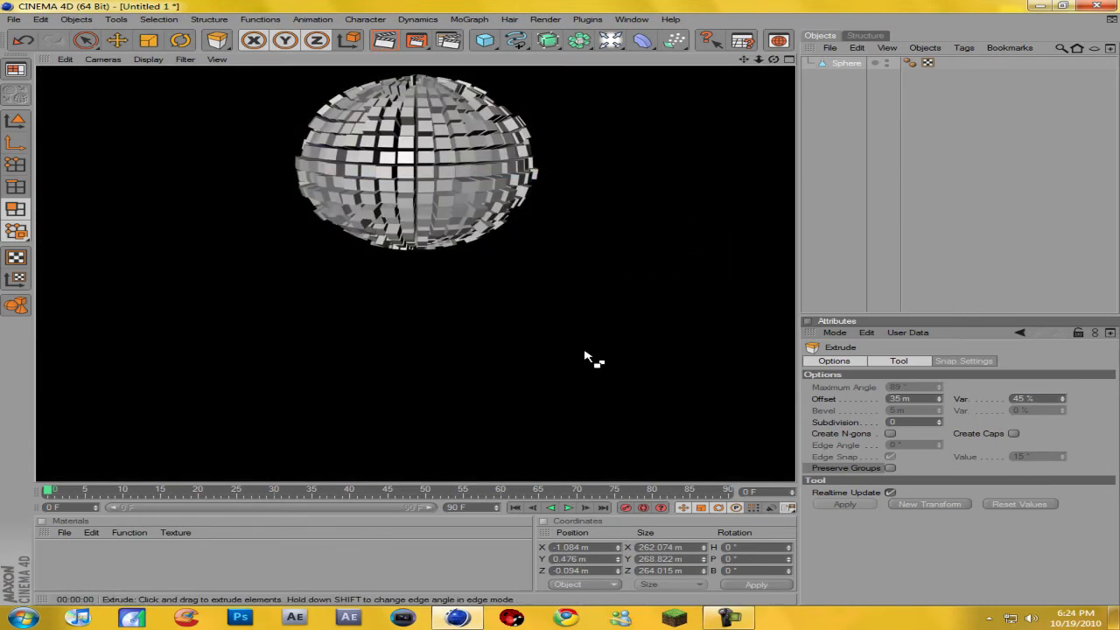
pyautogui.click(612, 311)
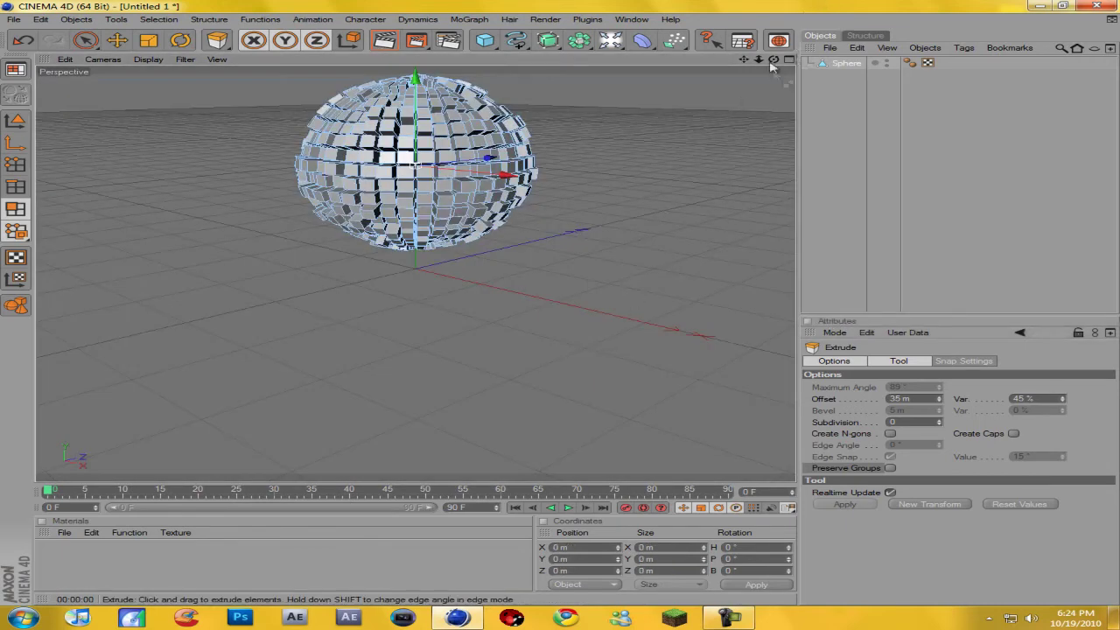
# Step: Create a new material with 98% brightness and a pink colour (238, 83, 222)
pyautogui.keyDown('alt'); pyautogui.moveTo(573, 320); pyautogui.dragTo(516, 243); pyautogui.keyUp('alt')
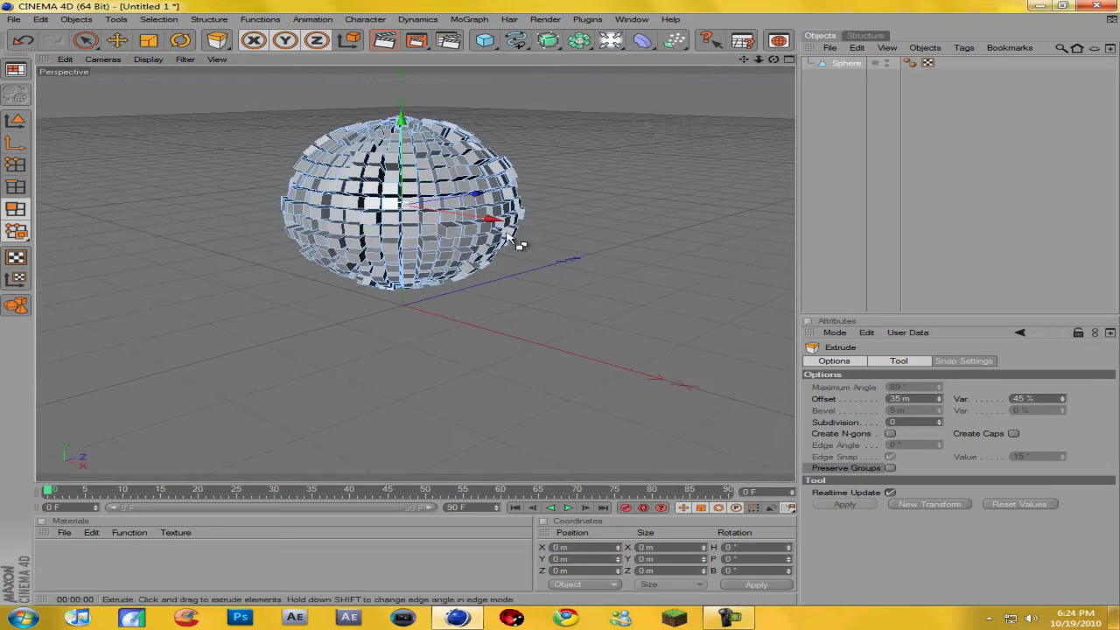
pyautogui.doubleClick(59, 569)
pyautogui.doubleClick(54, 553)
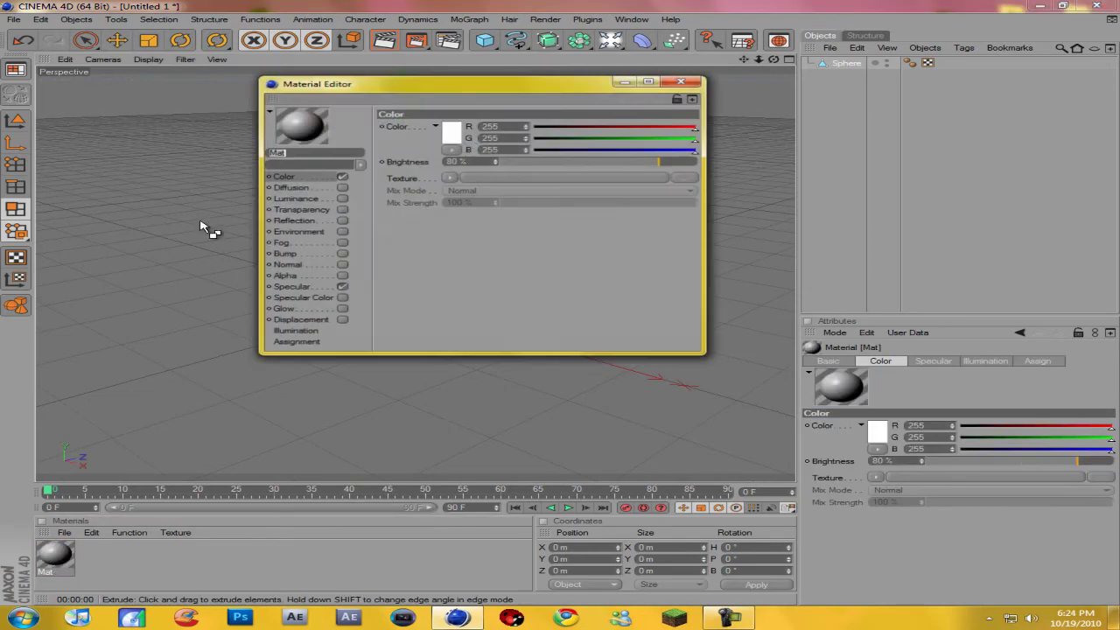
pyautogui.moveTo(660, 162); pyautogui.dragTo(698, 162)
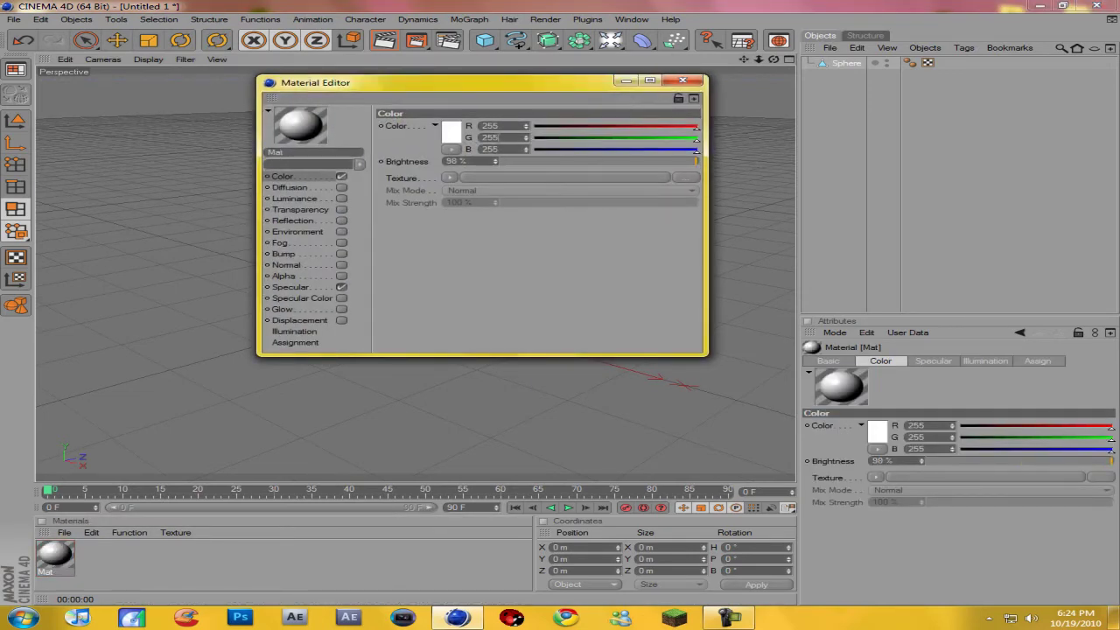
pyautogui.click(448, 132)
pyautogui.moveTo(522, 173); pyautogui.dragTo(645, 155)
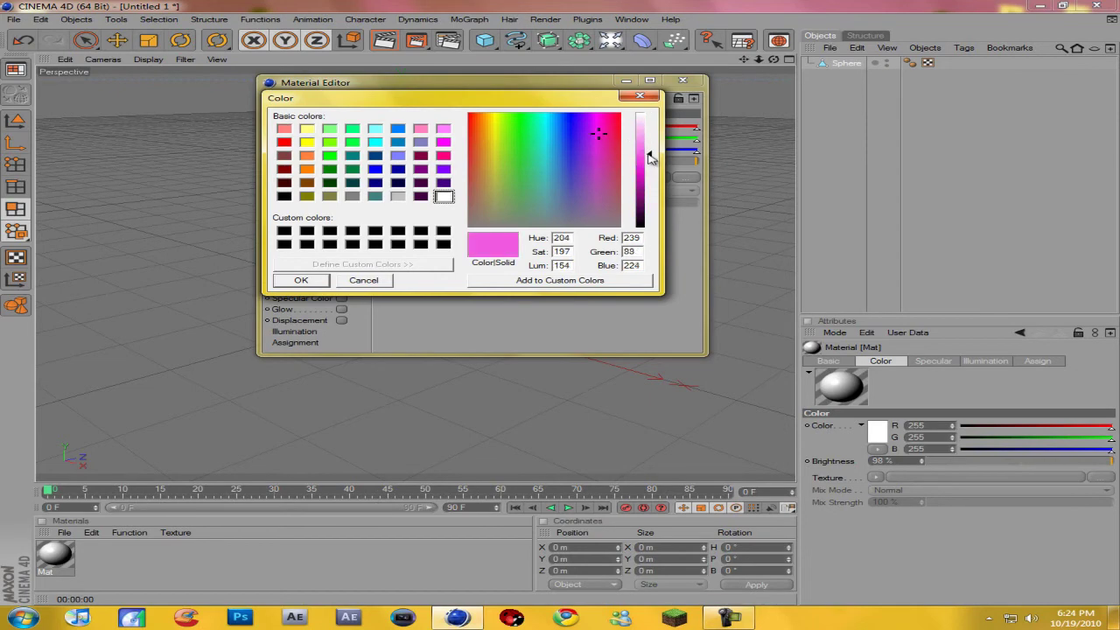
pyautogui.click(301, 280)
# Step: Enable the material's Reflection channel with a Fresnel texture
pyautogui.click(306, 223)
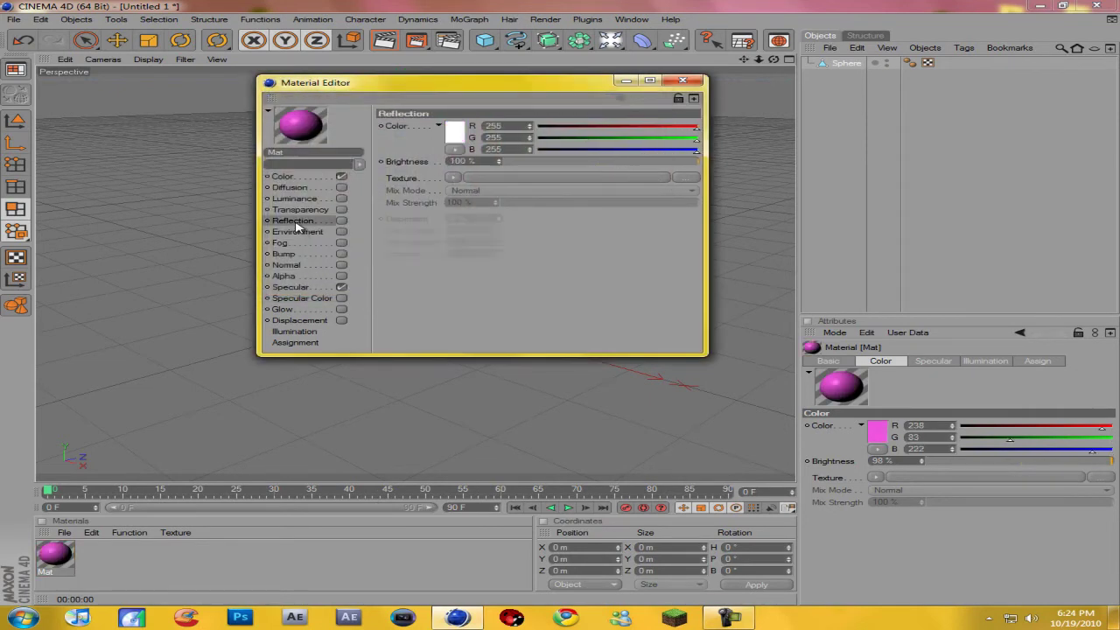
pyautogui.click(341, 221)
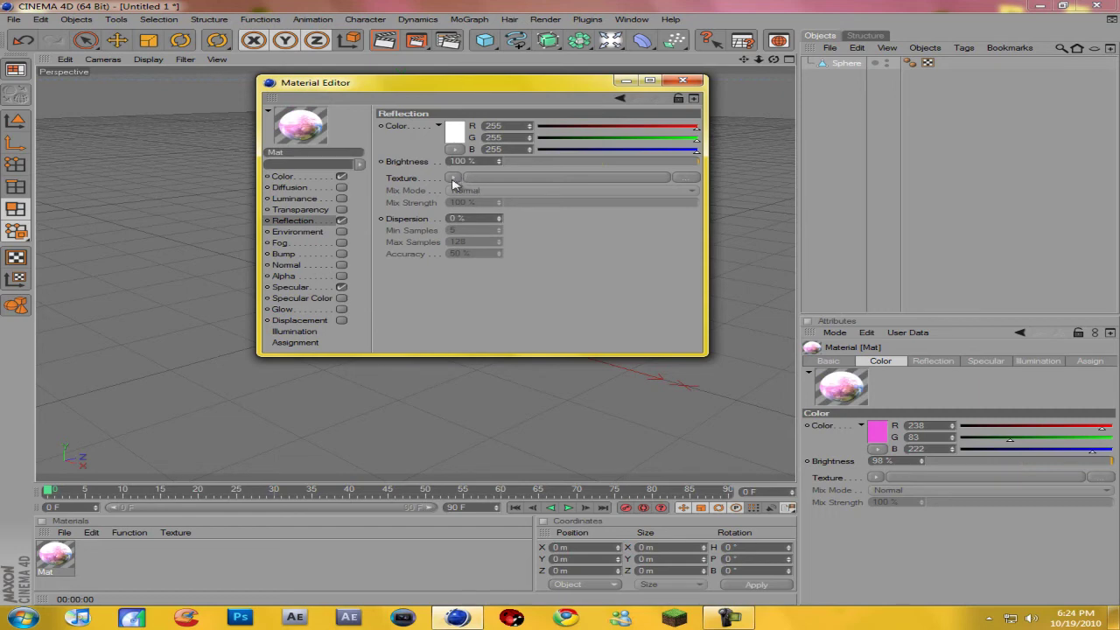
pyautogui.click(453, 179)
pyautogui.click(468, 289)
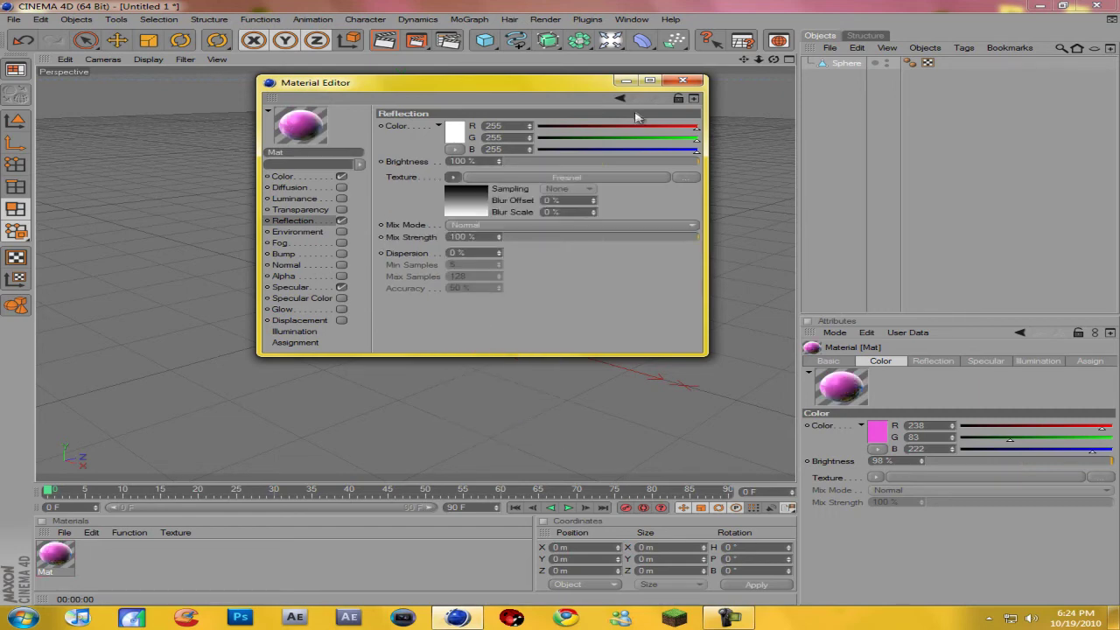
pyautogui.click(696, 81)
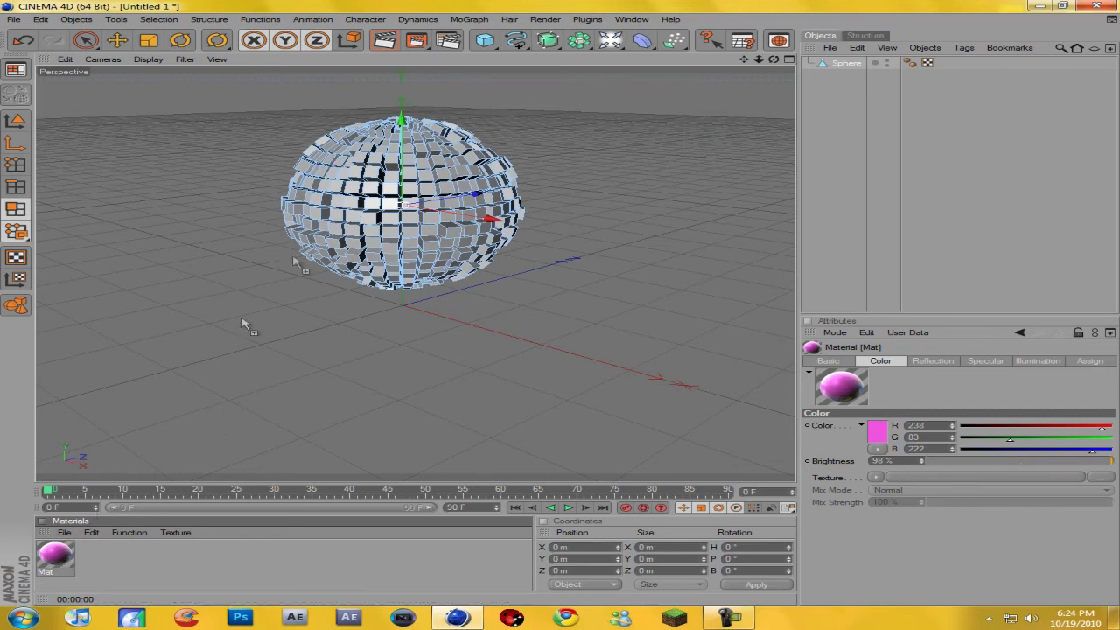
# Step: Apply the Mat material to the extruded sphere and render a preview
pyautogui.moveTo(245, 325); pyautogui.dragTo(425, 162)
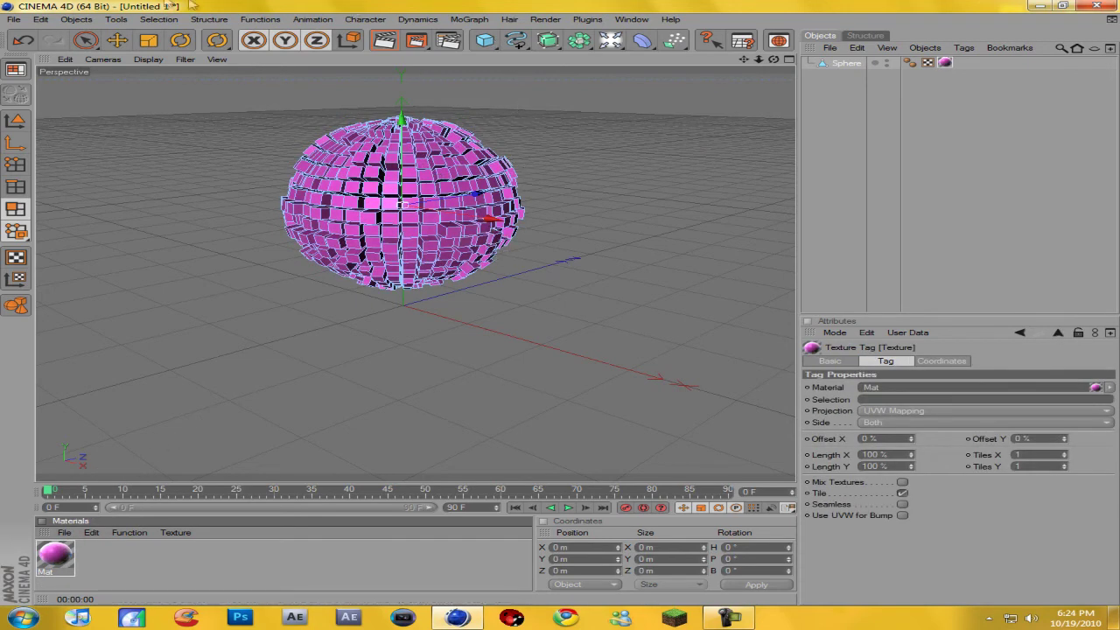
pyautogui.click(485, 40)
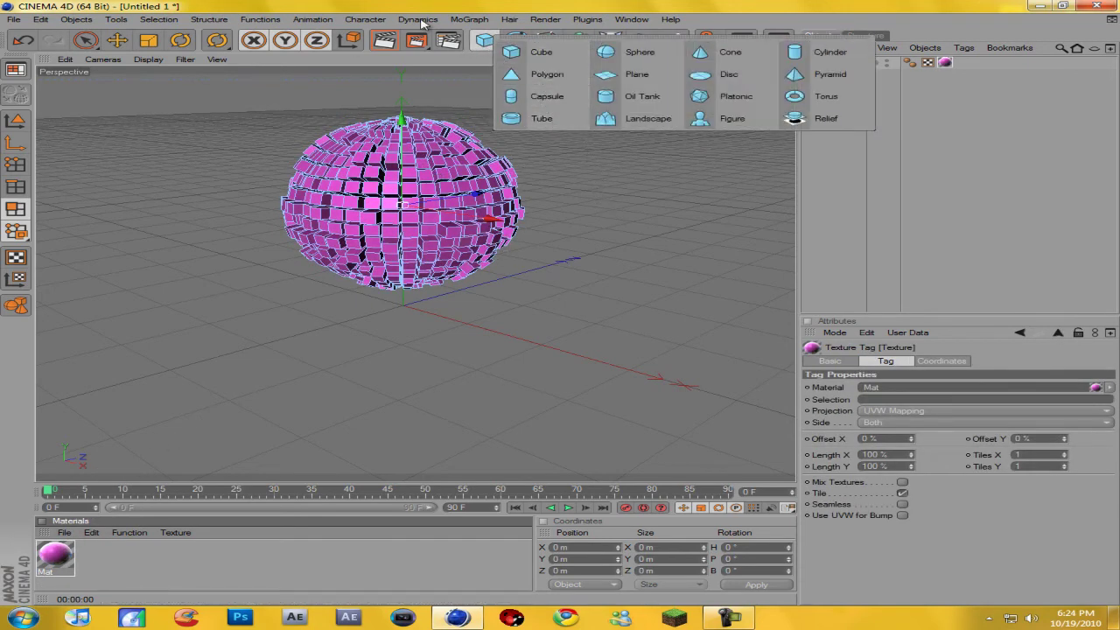
pyautogui.click(385, 41)
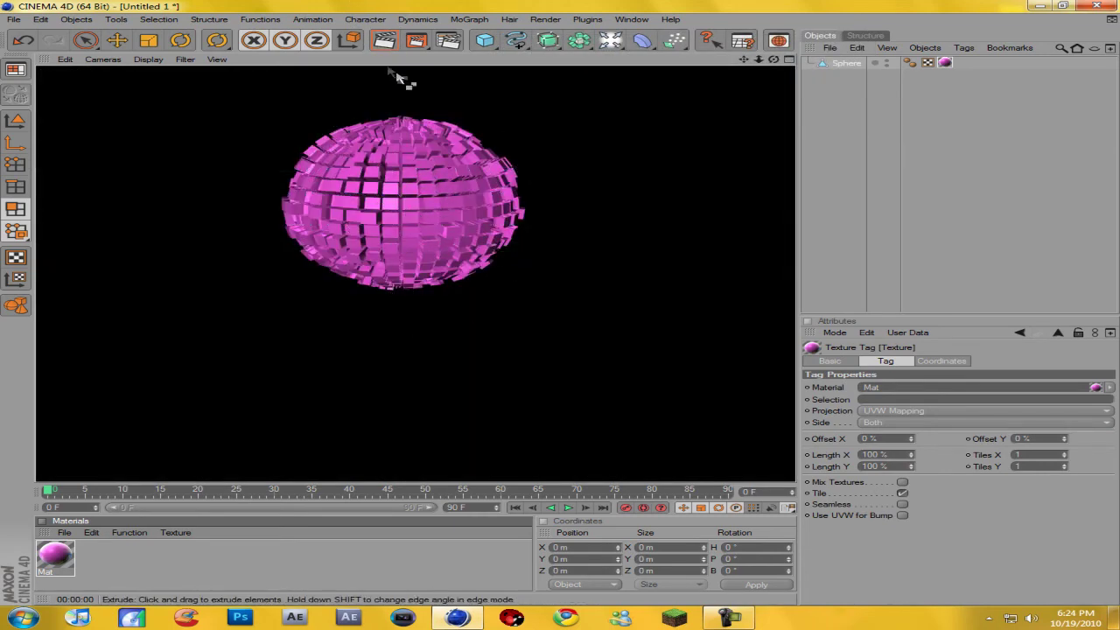
pyautogui.click(429, 191)
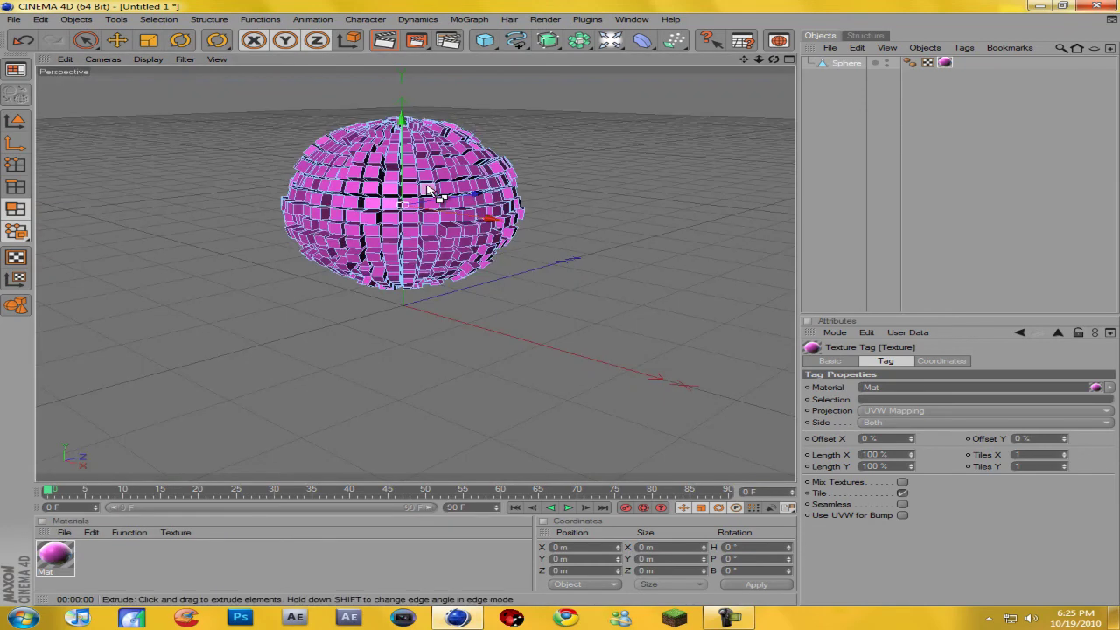
# Step: Switch back to the Extrude tool and minimize Cinema 4D to the desktop
pyautogui.click(407, 127)
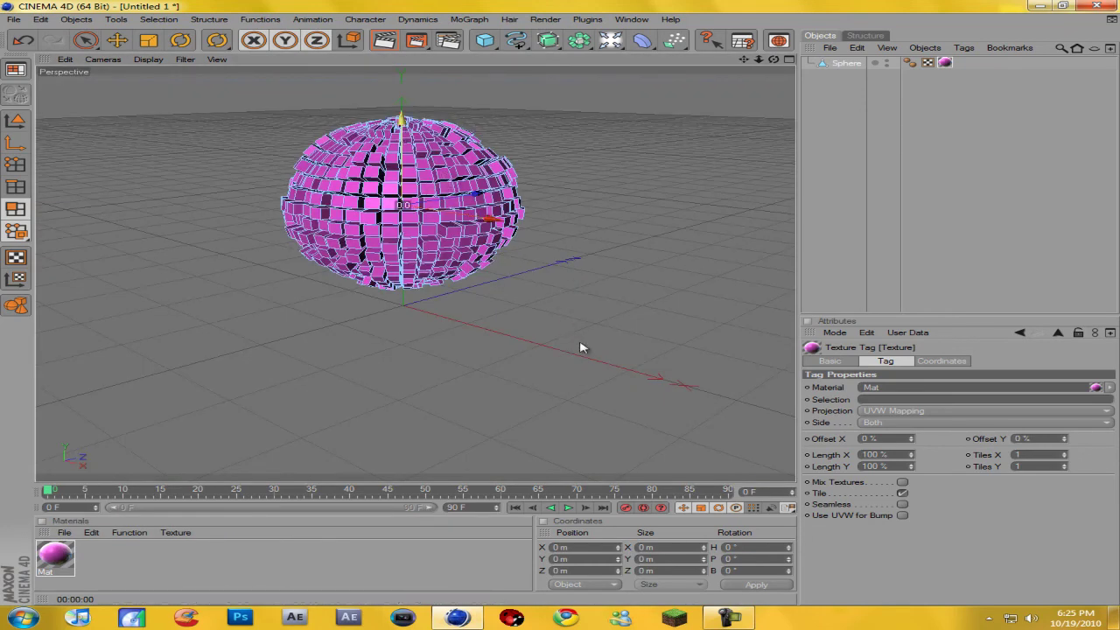
pyautogui.click(488, 219)
pyautogui.press('d')
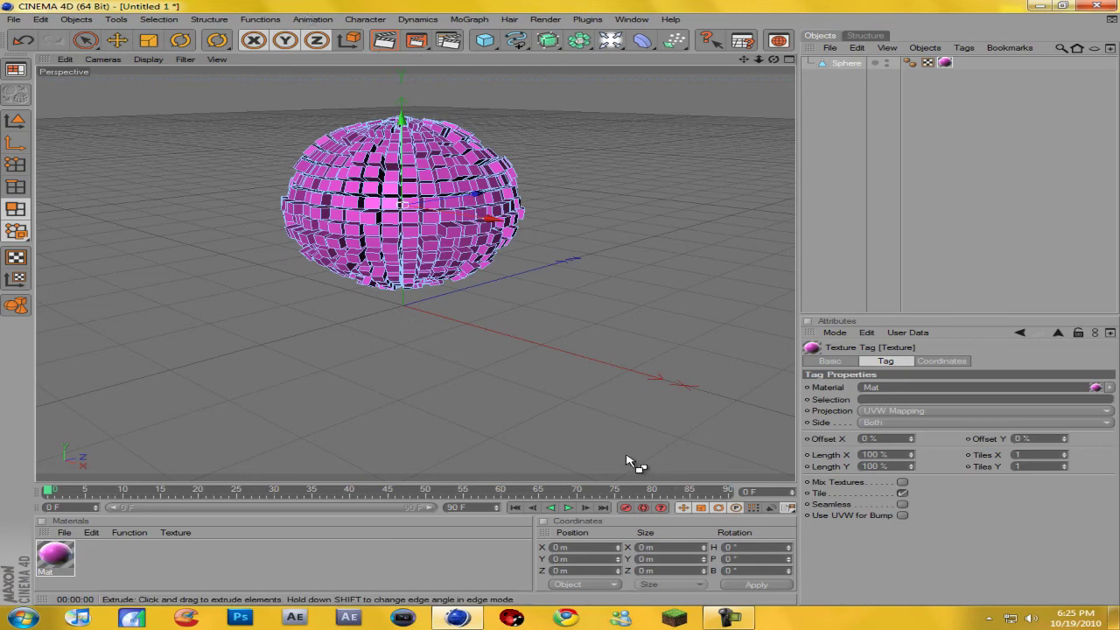
pyautogui.click(1041, 6)
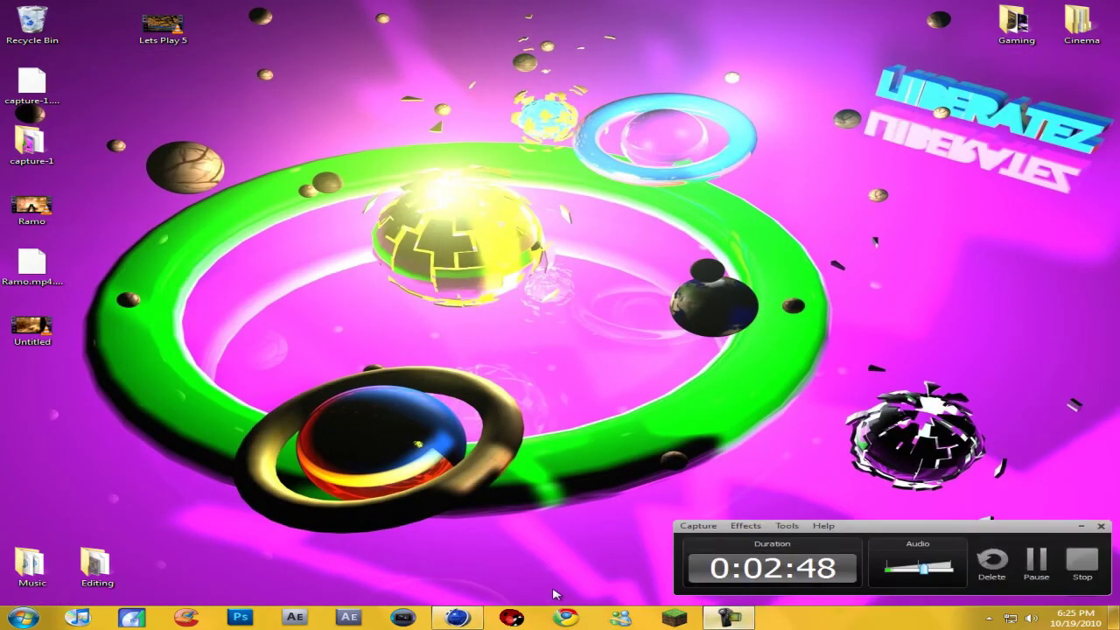
# Step: Restore Cinema 4D from the taskbar to show the pink tiled sphere
pyautogui.click(453, 619)
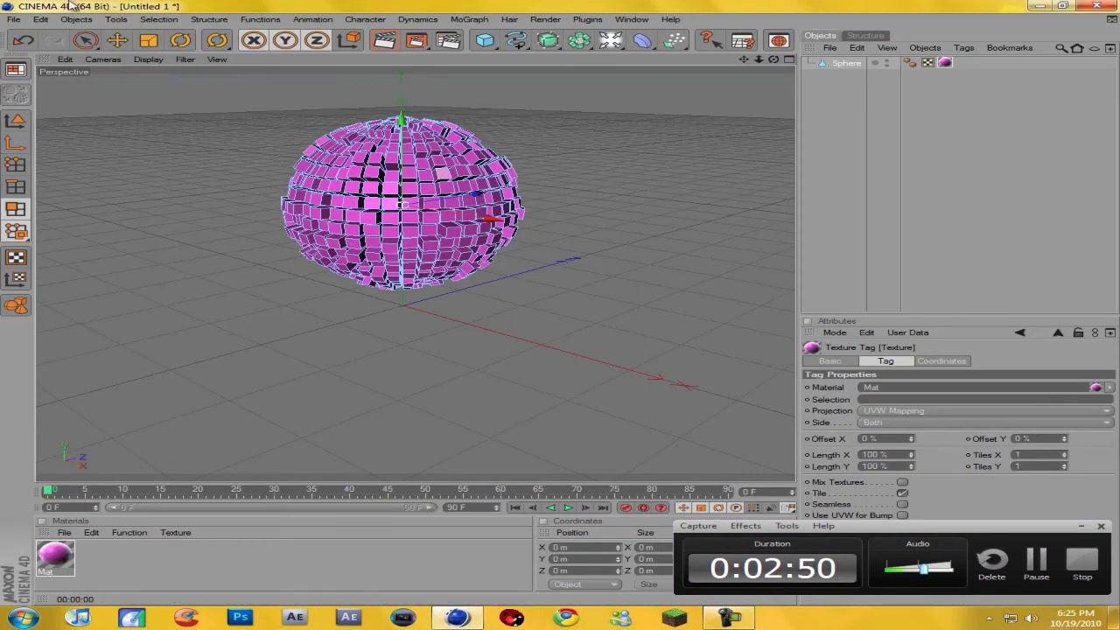